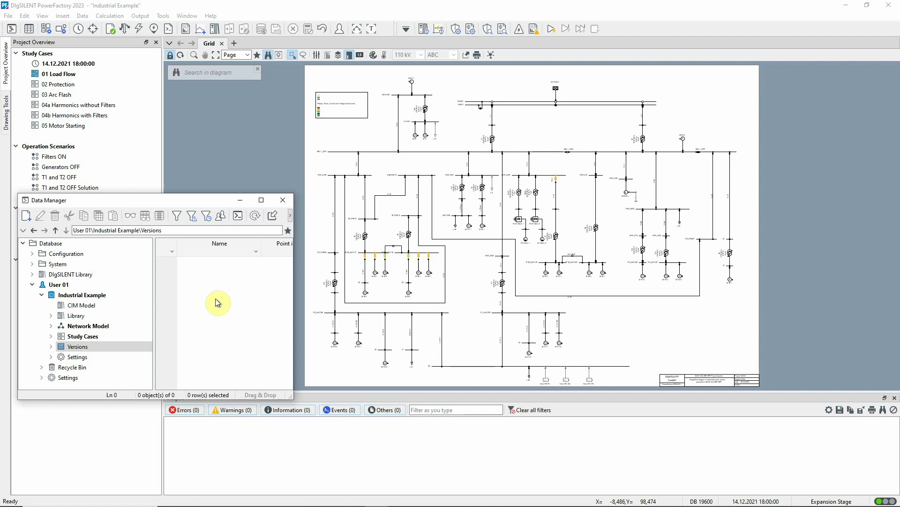
# Add a new project version named 'Version 1' to the Industrial Example project
pyautogui.click(75, 294)
pyautogui.rightClick(75, 295)
pyautogui.moveTo(147, 231)
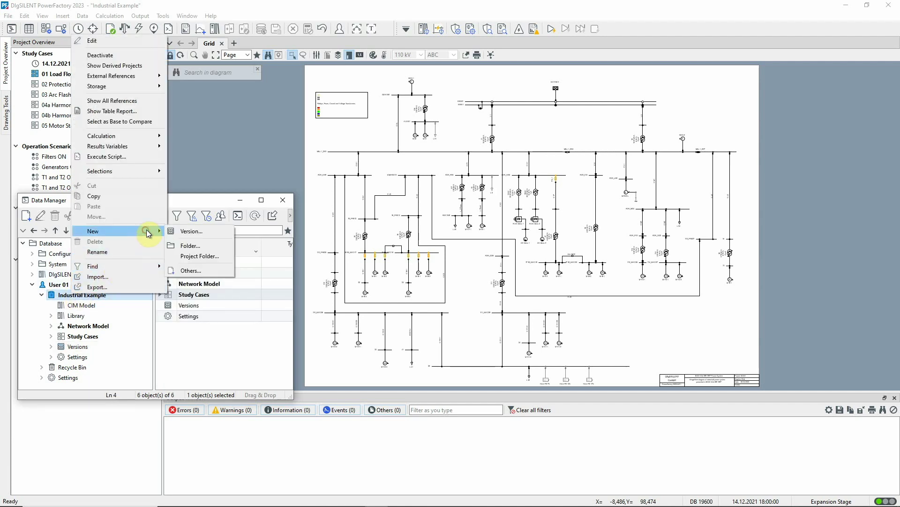
pyautogui.click(180, 232)
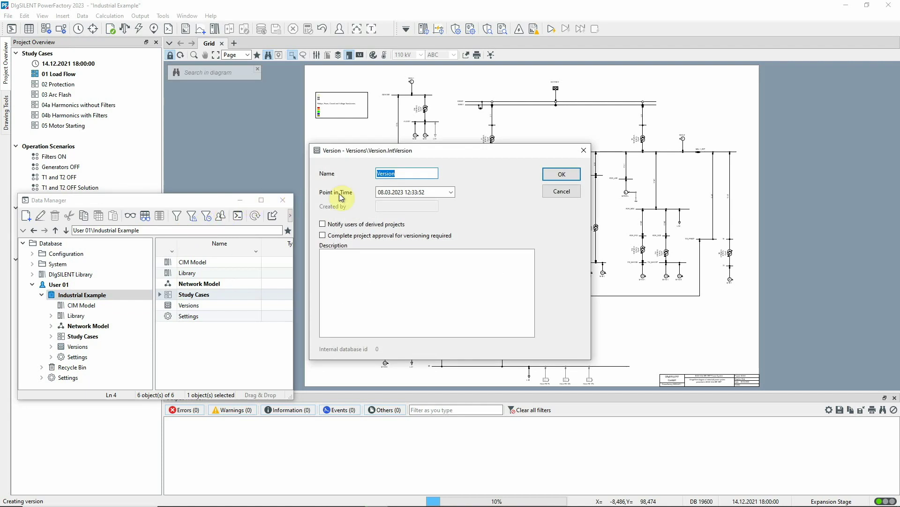
pyautogui.click(405, 173)
pyautogui.write('1')
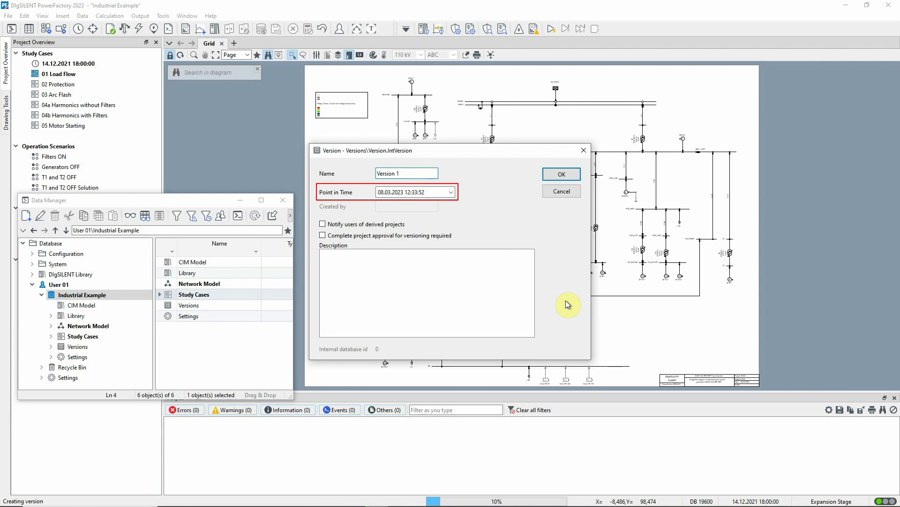
pyautogui.click(575, 177)
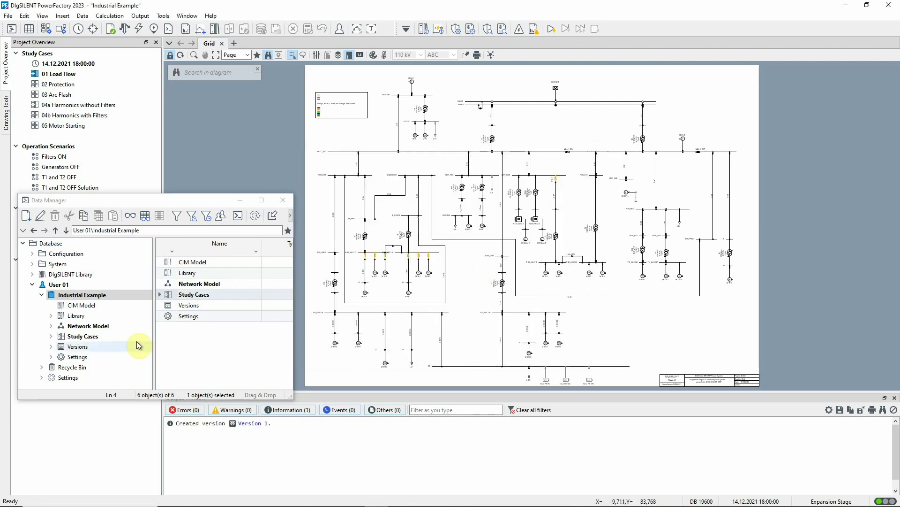
# Review the saved versions, then deactivate the Industrial Example project
pyautogui.click(107, 346)
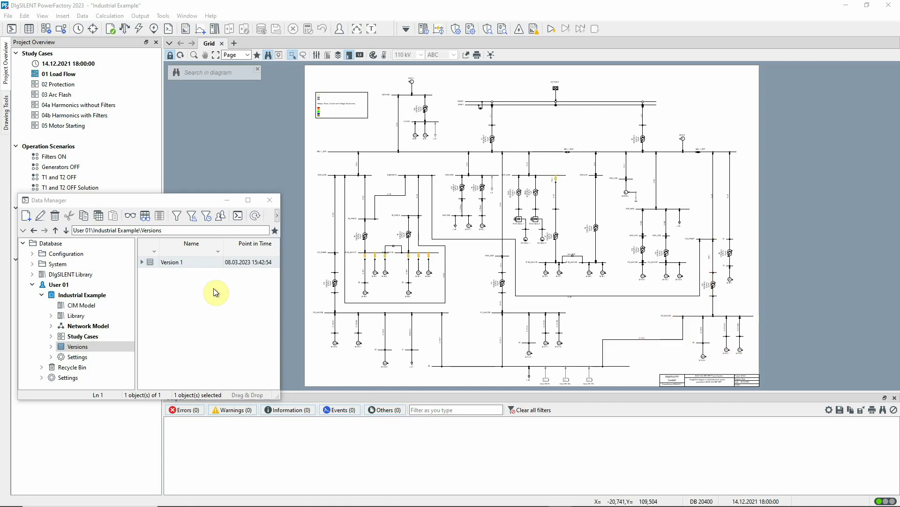
pyautogui.click(111, 296)
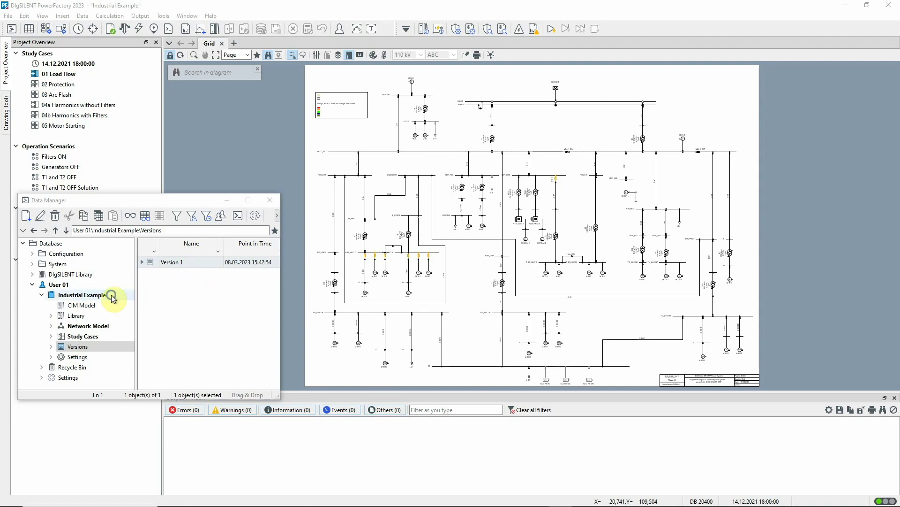
pyautogui.rightClick(113, 299)
pyautogui.click(159, 46)
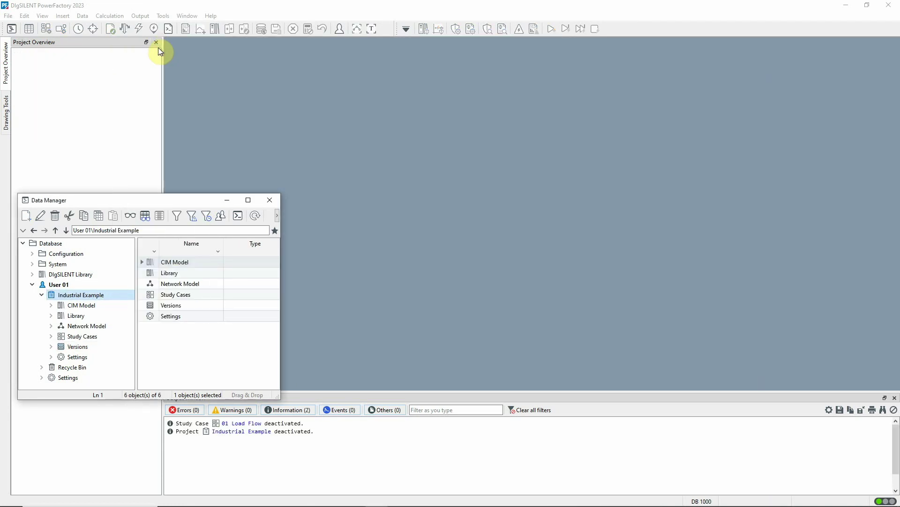
# Roll Industrial Example back to Version 1 and confirm the rollback
pyautogui.click(101, 347)
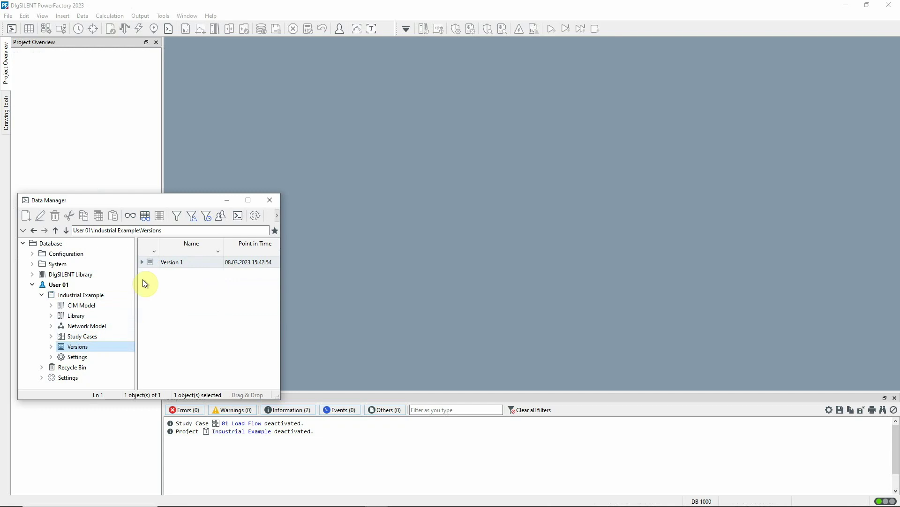
pyautogui.rightClick(147, 263)
pyautogui.click(168, 284)
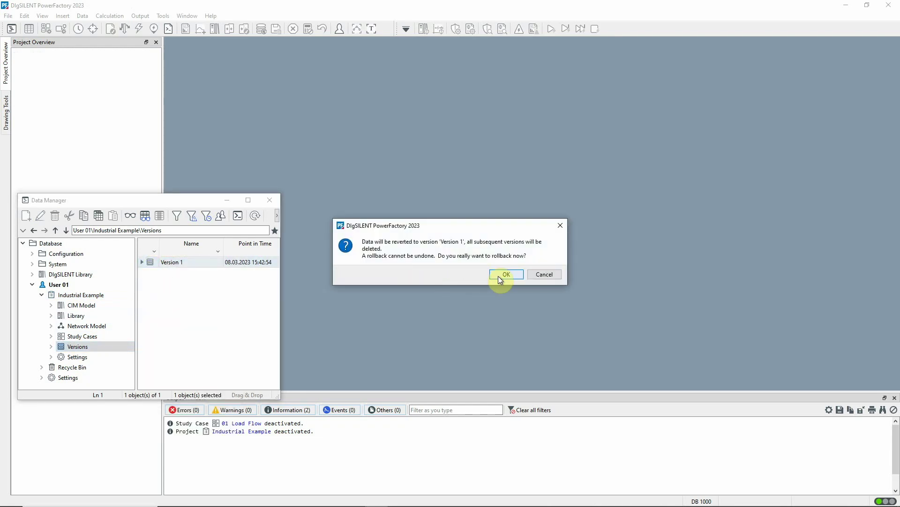
pyautogui.click(498, 275)
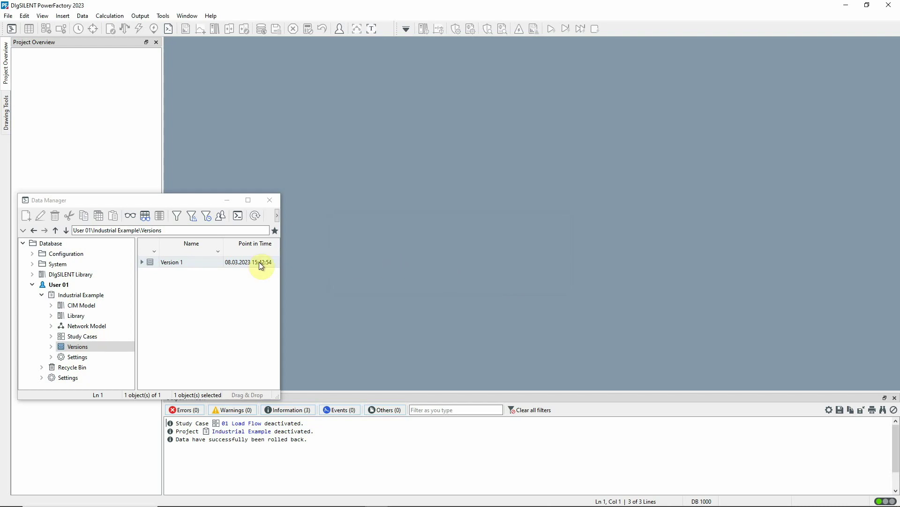
# Activate the rolled-back Industrial Example project again from the Data Manager tree
pyautogui.click(121, 291)
pyautogui.rightClick(126, 292)
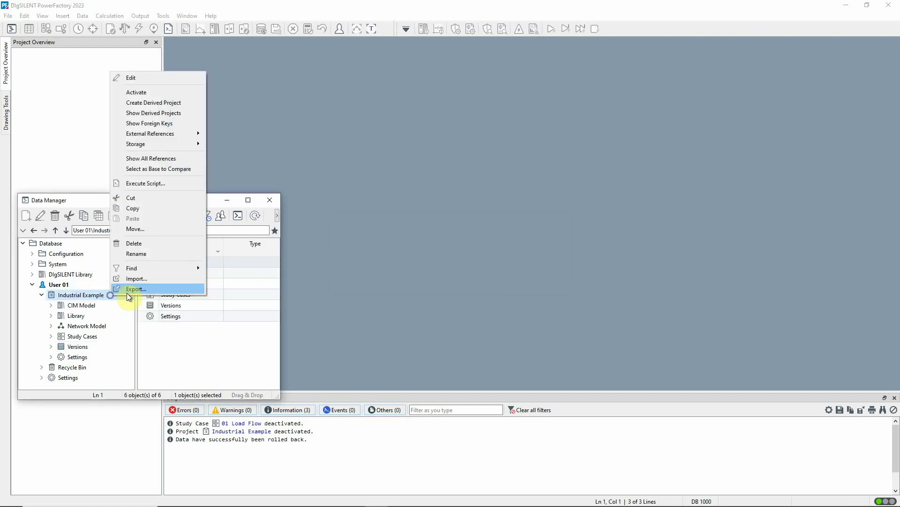
pyautogui.click(159, 93)
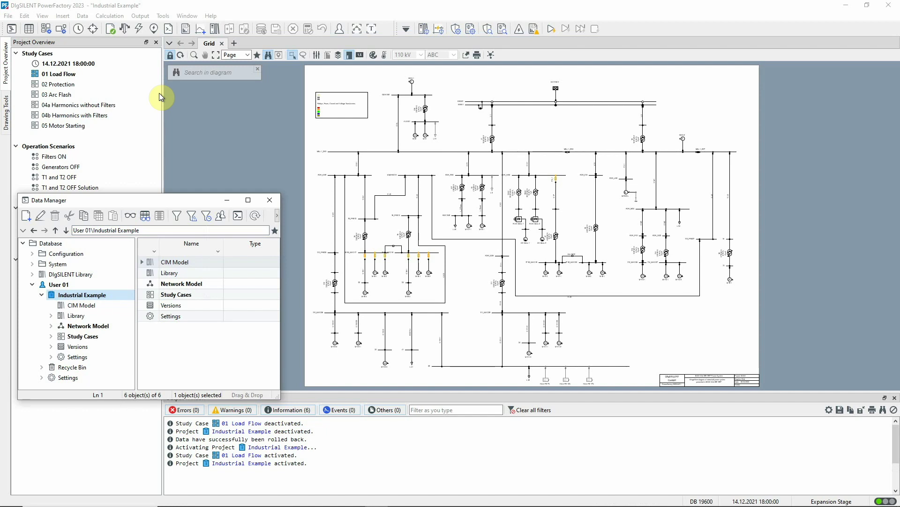
# Deactivate the active Industrial Example project
pyautogui.rightClick(123, 296)
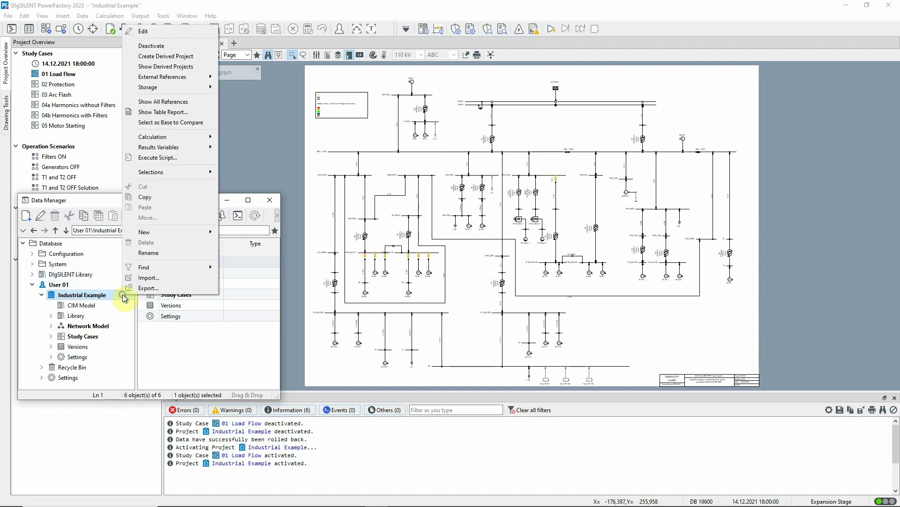
pyautogui.click(206, 46)
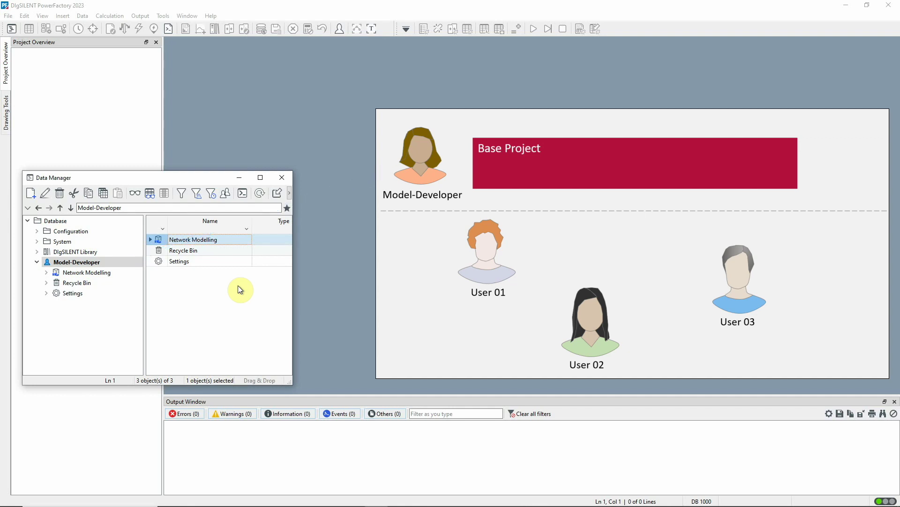
# Activate Network Modelling and add a version named 'Version 2' with derived-project users notified
pyautogui.rightClick(126, 272)
pyautogui.click(148, 291)
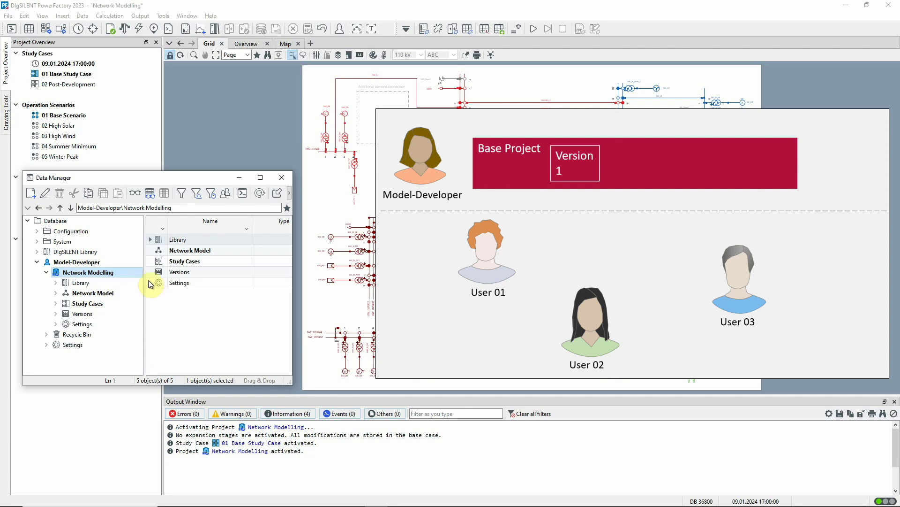
pyautogui.rightClick(136, 274)
pyautogui.moveTo(209, 212)
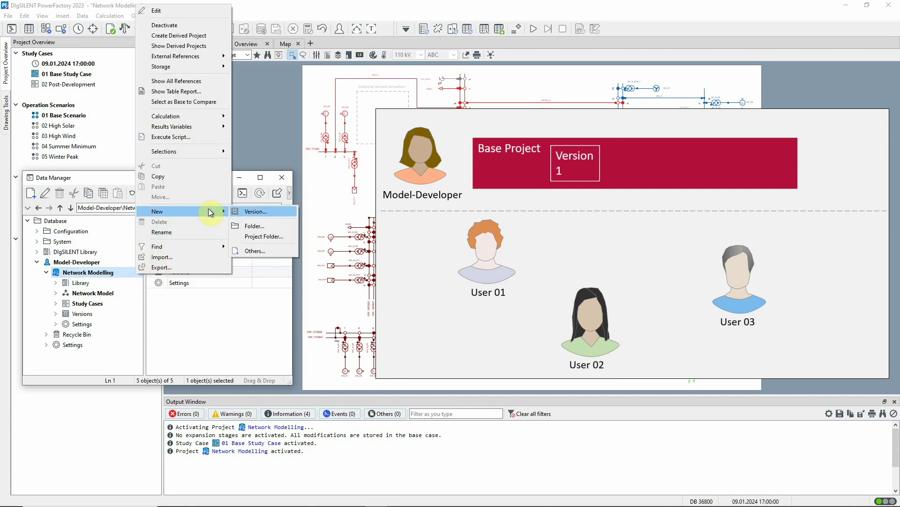
pyautogui.click(253, 211)
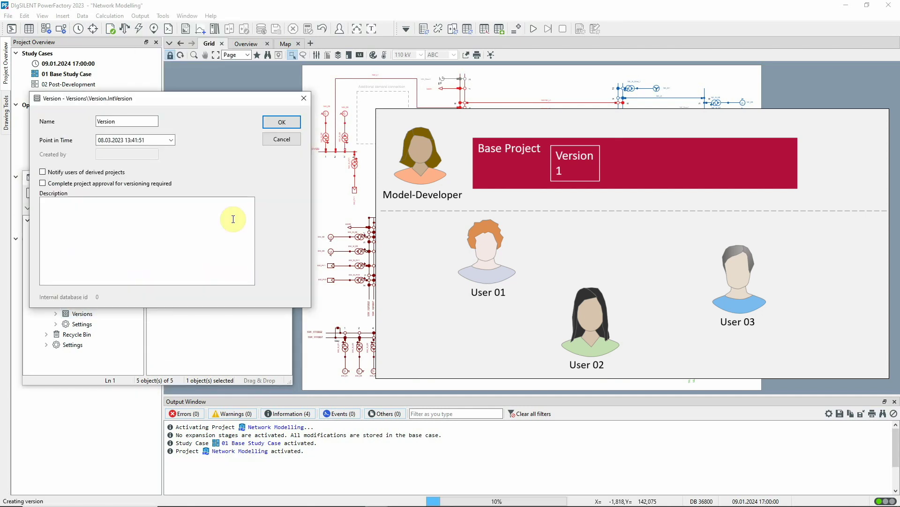
pyautogui.click(118, 122)
pyautogui.write('2')
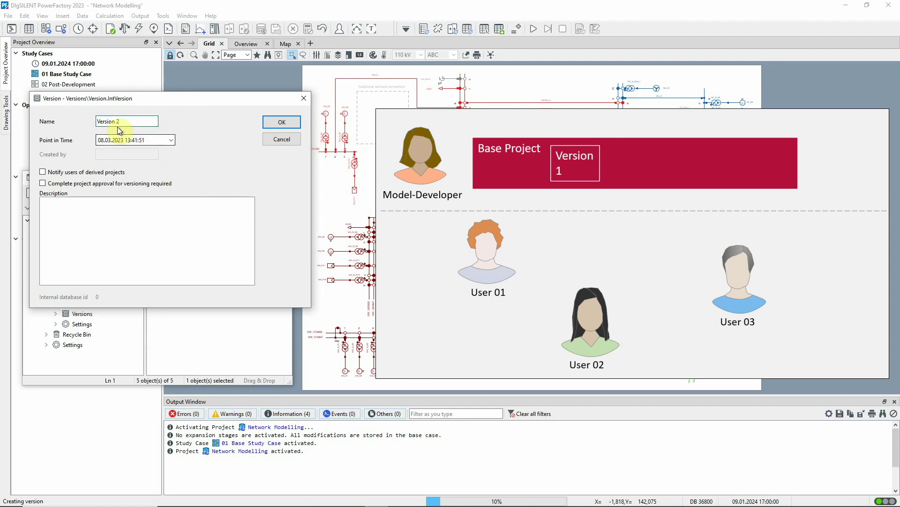
pyautogui.click(43, 172)
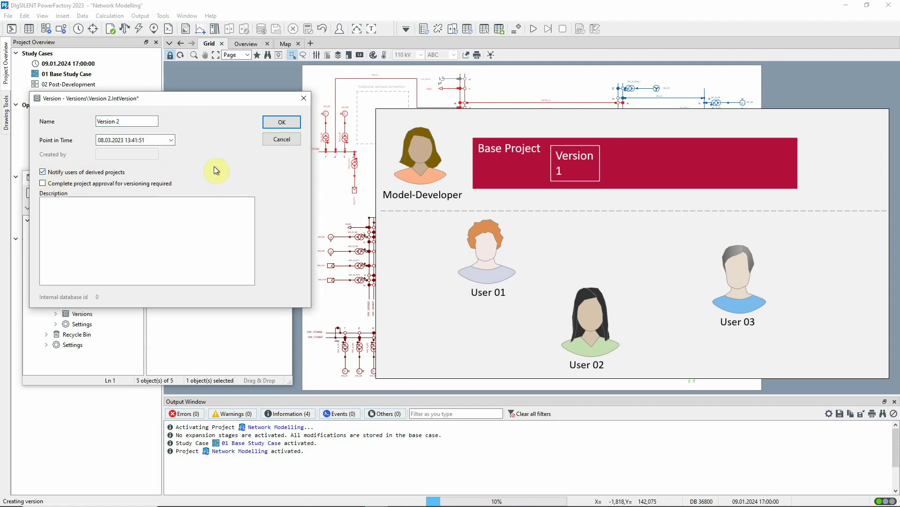
pyautogui.click(272, 122)
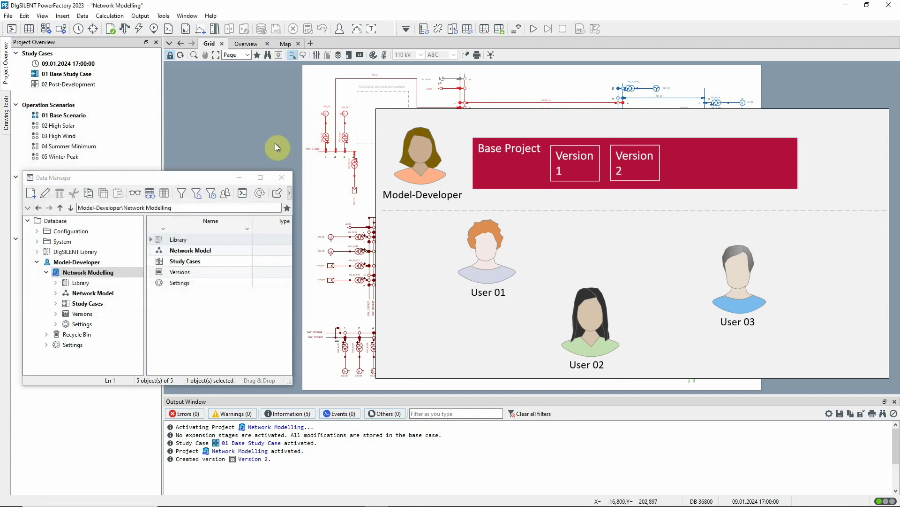
# List Network Modelling's saved versions, showing Version 1 and Version 2
pyautogui.click(108, 317)
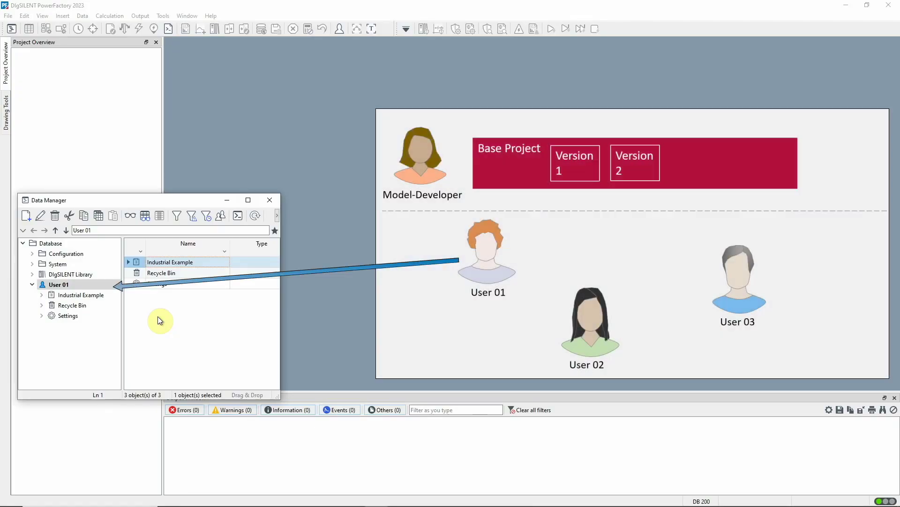
# With all users shown, derive a new project from Model-Developer's Network Modelling Version 2
pyautogui.click(220, 223)
pyautogui.click(8, 15)
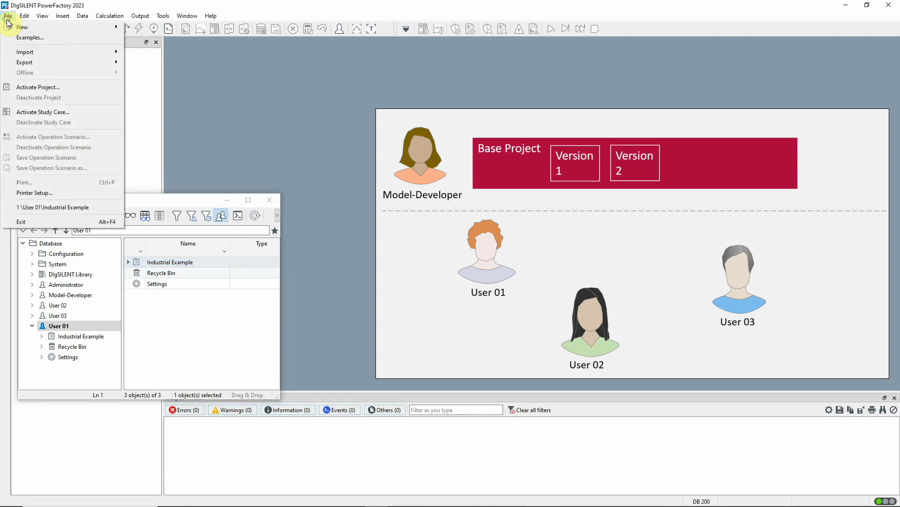
pyautogui.moveTo(88, 27)
pyautogui.click(135, 38)
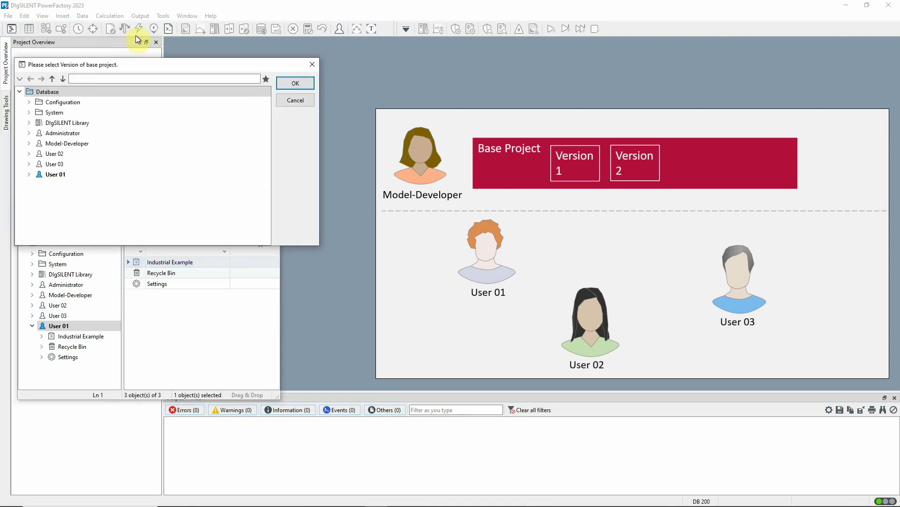
pyautogui.click(29, 143)
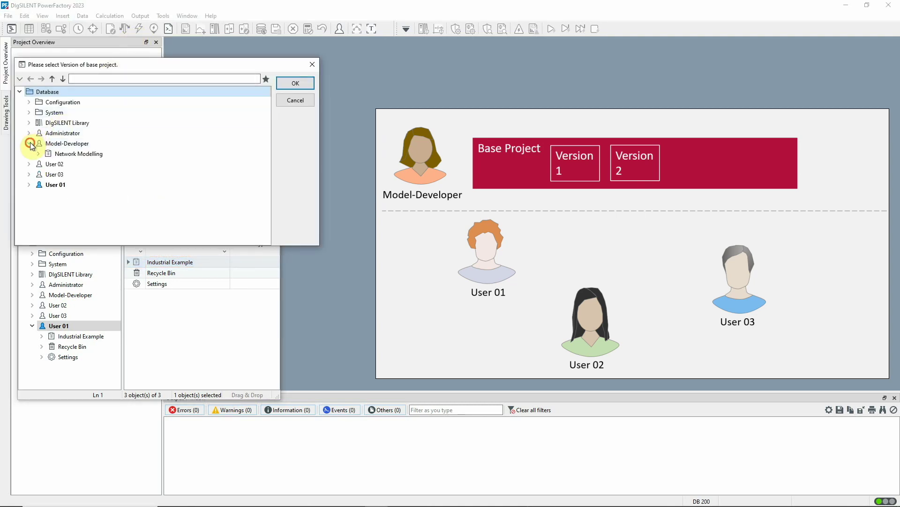
pyautogui.click(38, 154)
pyautogui.click(48, 194)
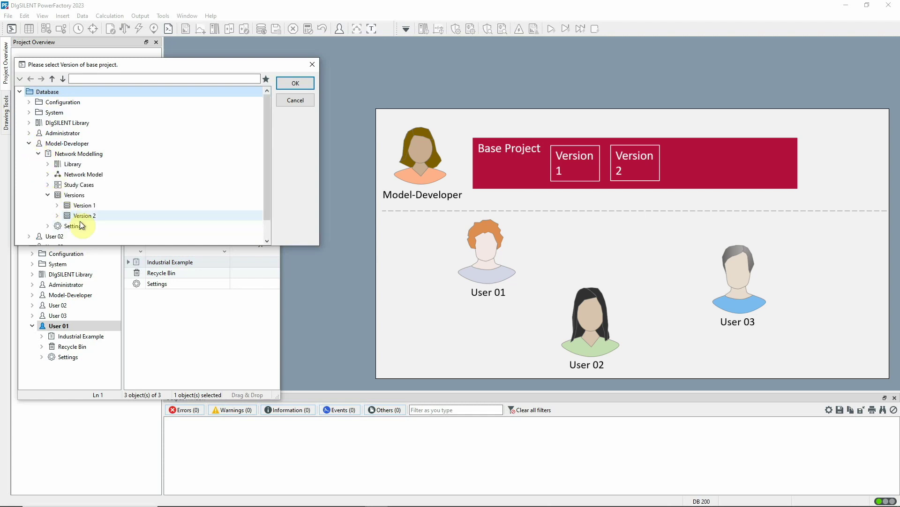
pyautogui.click(90, 214)
pyautogui.click(294, 83)
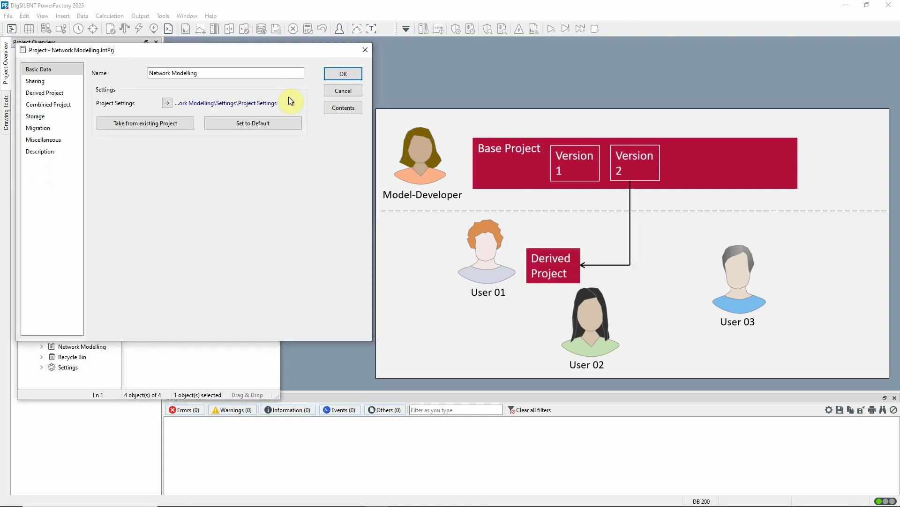
pyautogui.click(63, 94)
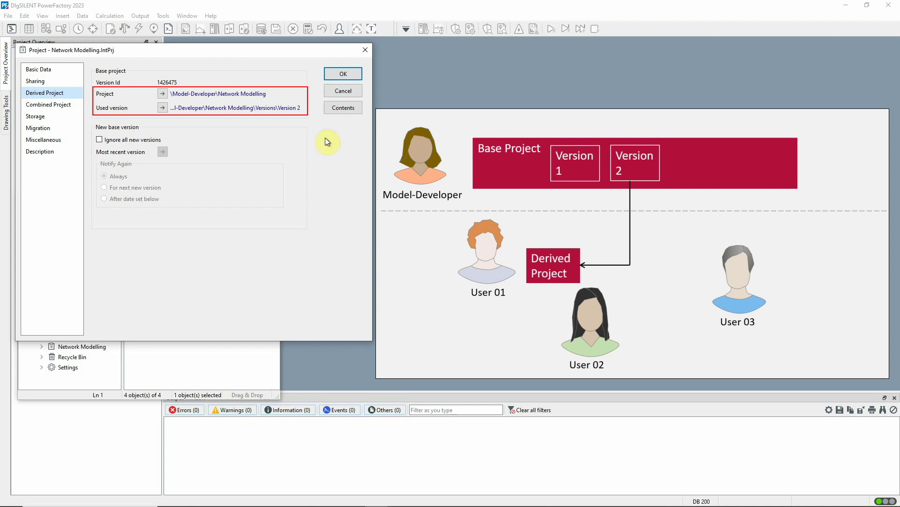
pyautogui.click(344, 74)
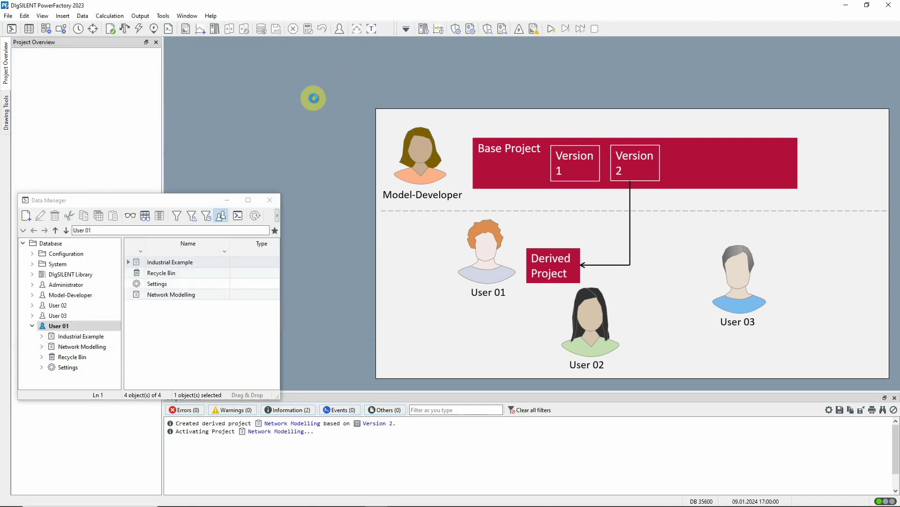